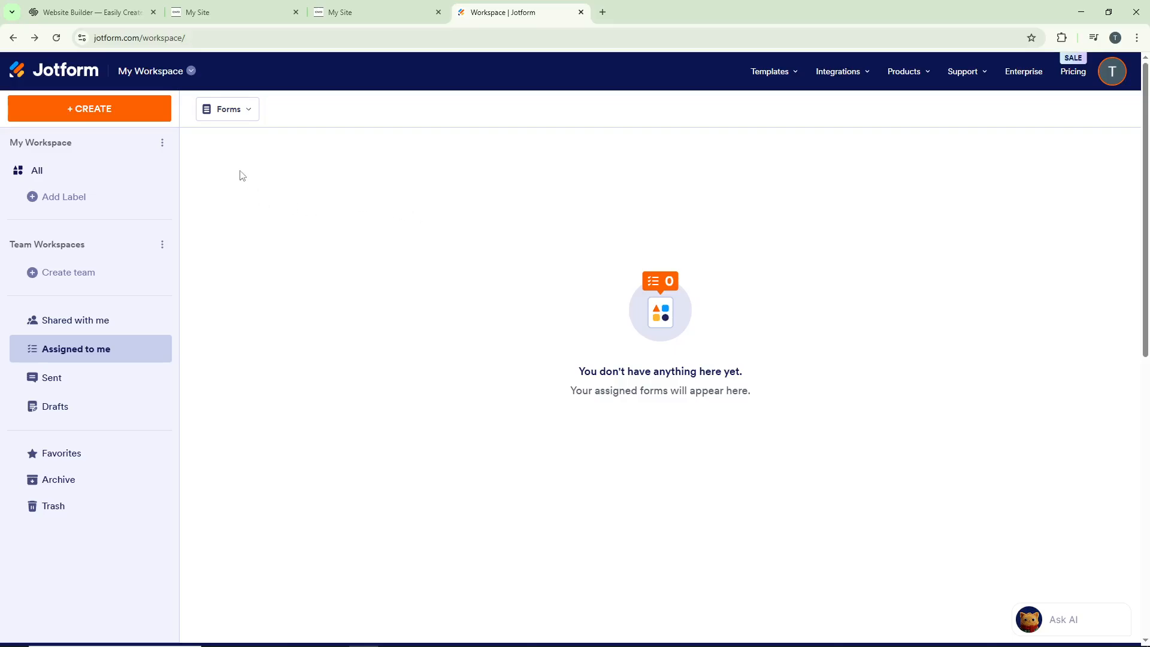
Start a new form from a template and search the template library for "questionnaire".
click(142, 114)
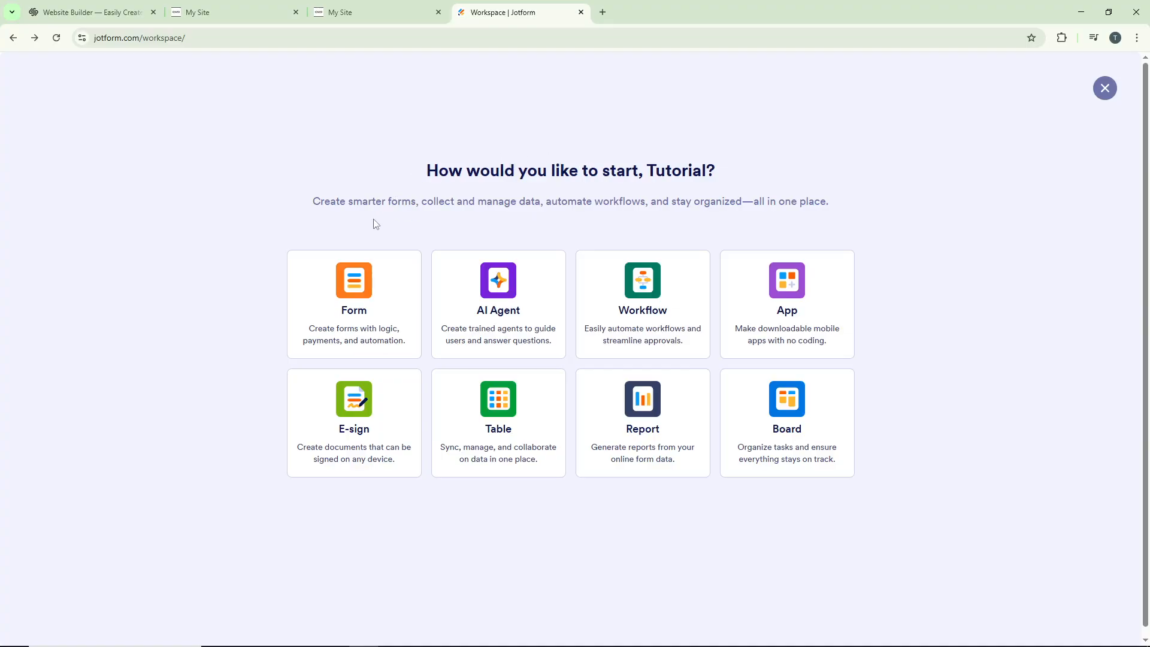
click(366, 279)
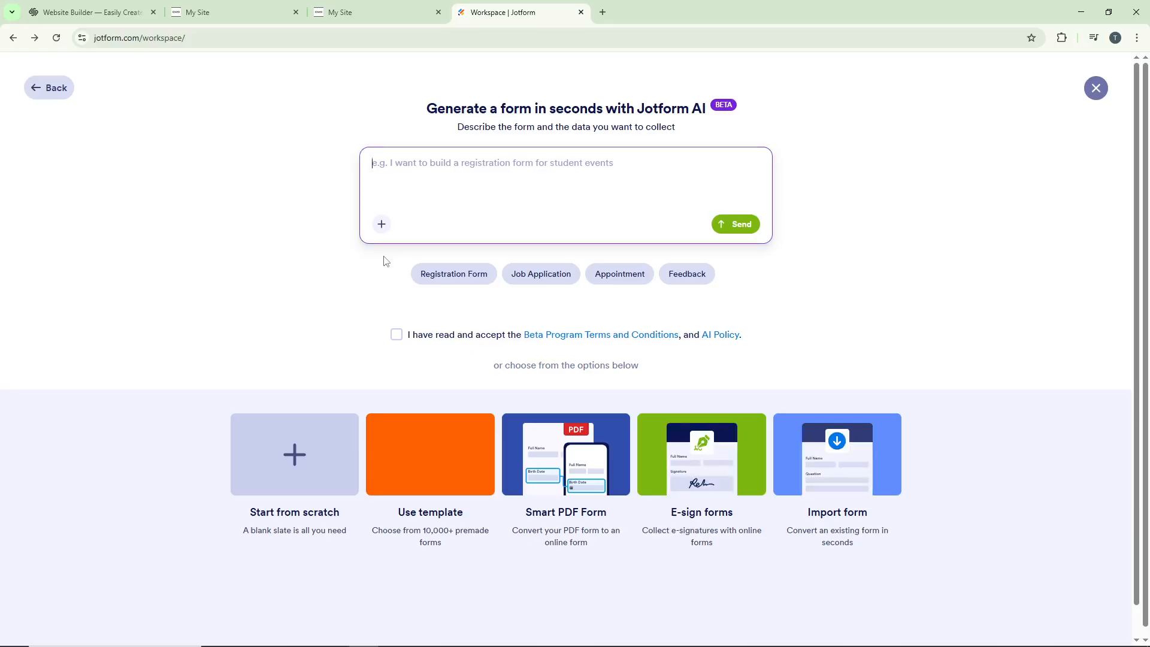
click(437, 461)
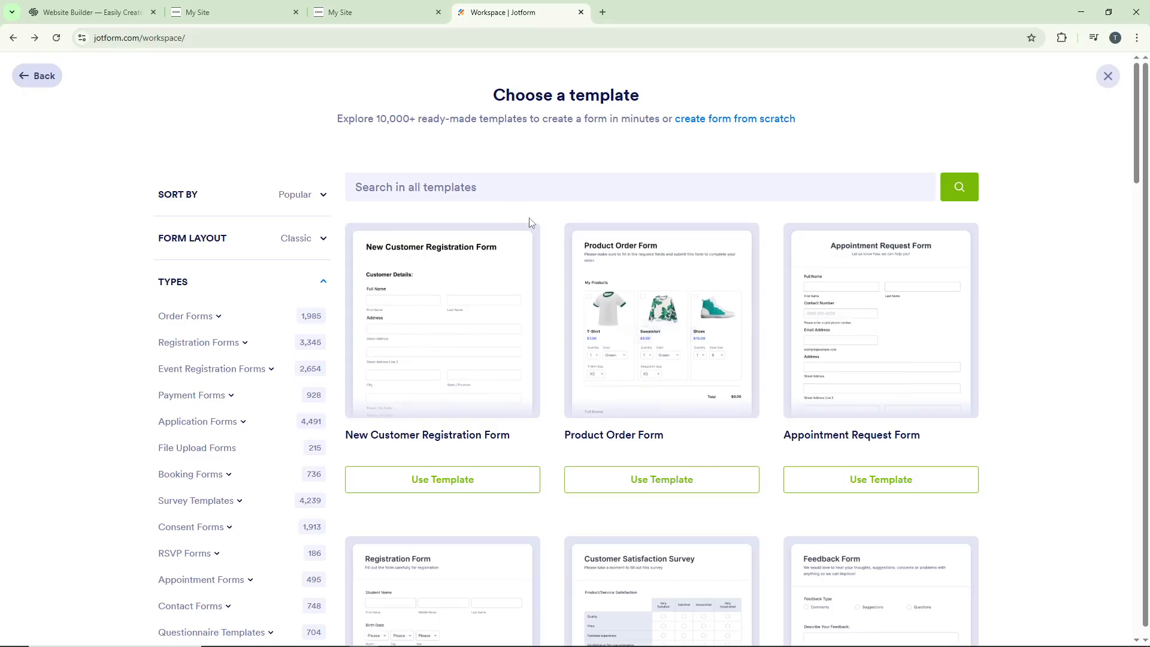
click(531, 195)
text(questi)
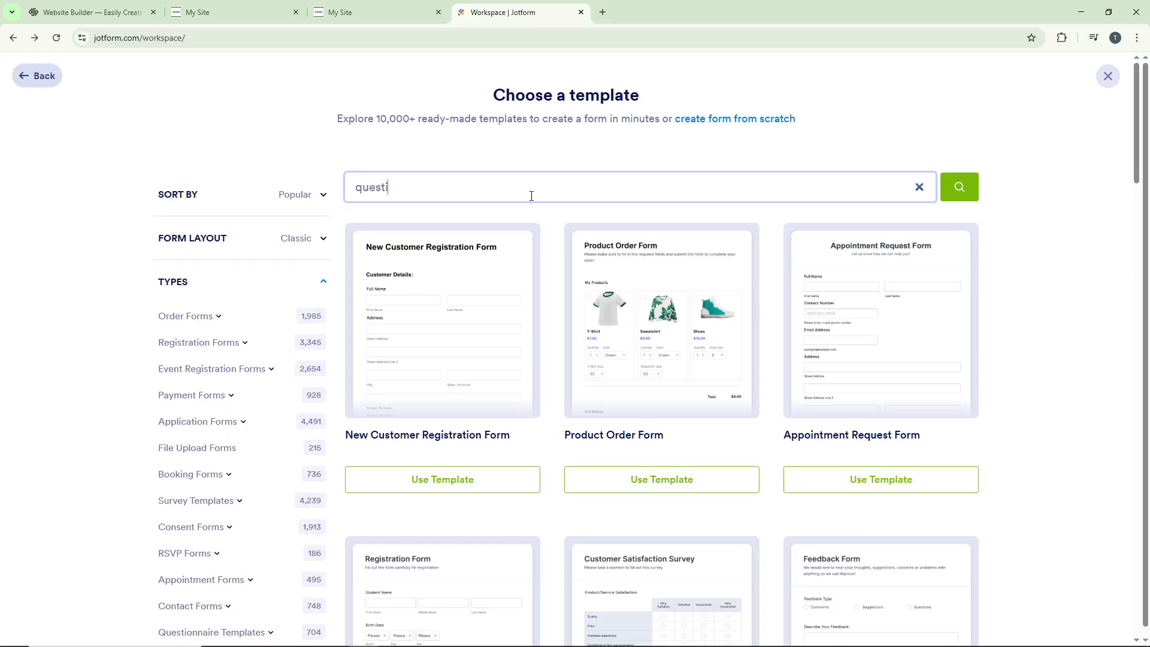
text(onnaire)
key(Return)
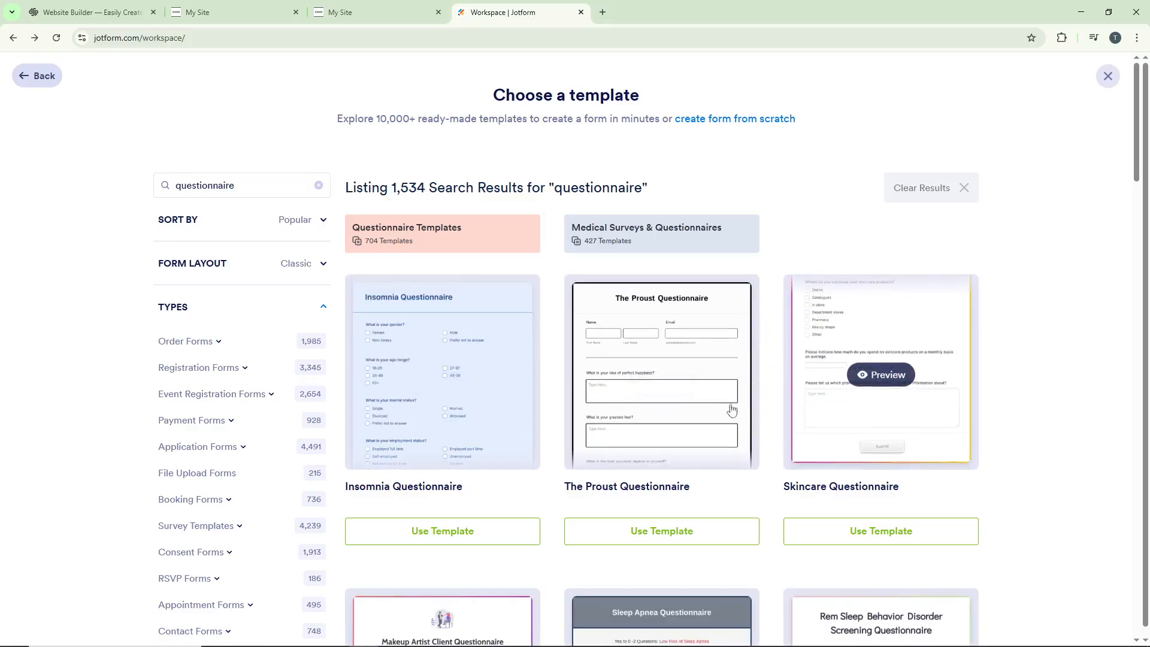
Create the form from the Website Questionnaire Form template in the Questionnaire Templates category.
scroll(562, 432, down, 1)
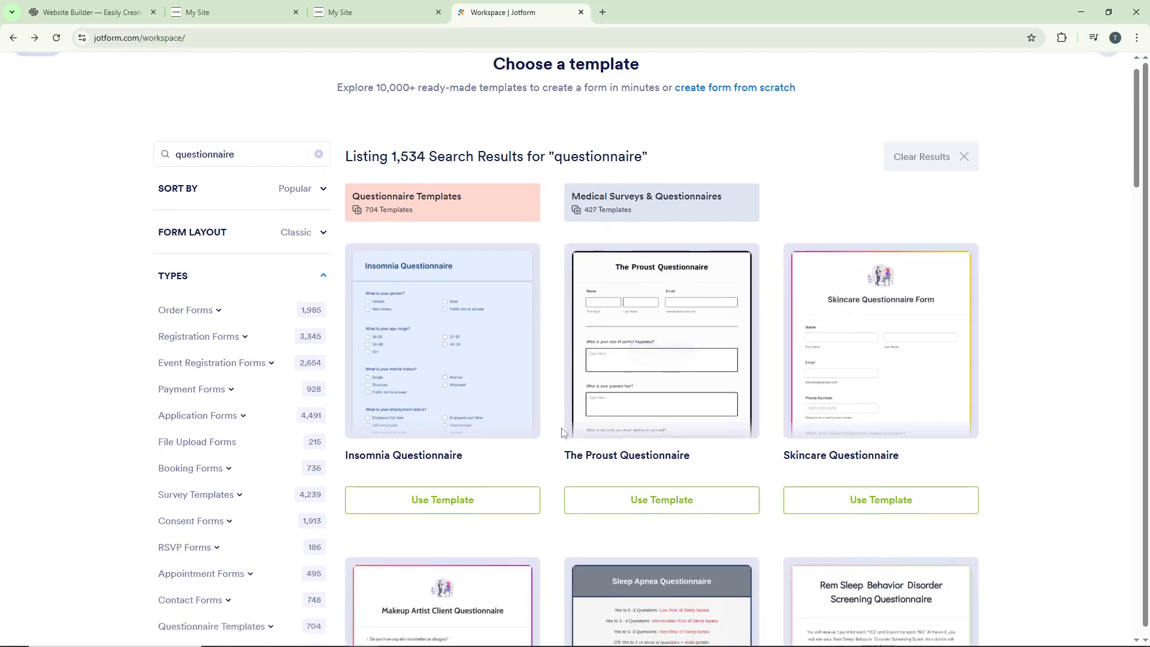
scroll(561, 432, down, 2)
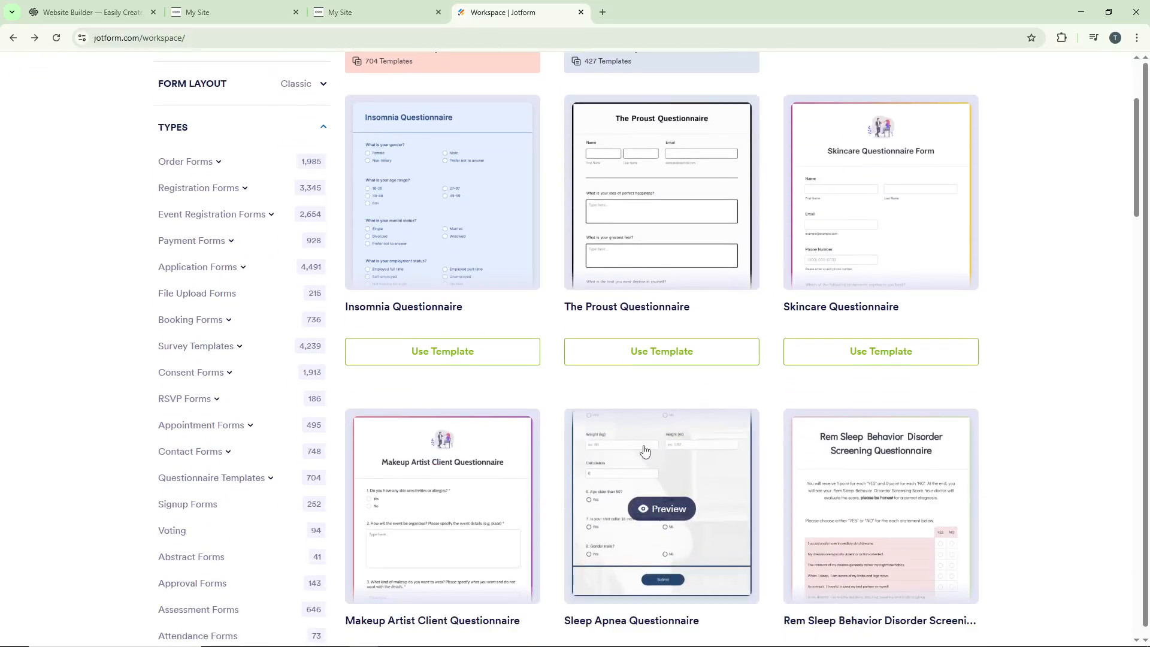
scroll(576, 438, up, 3)
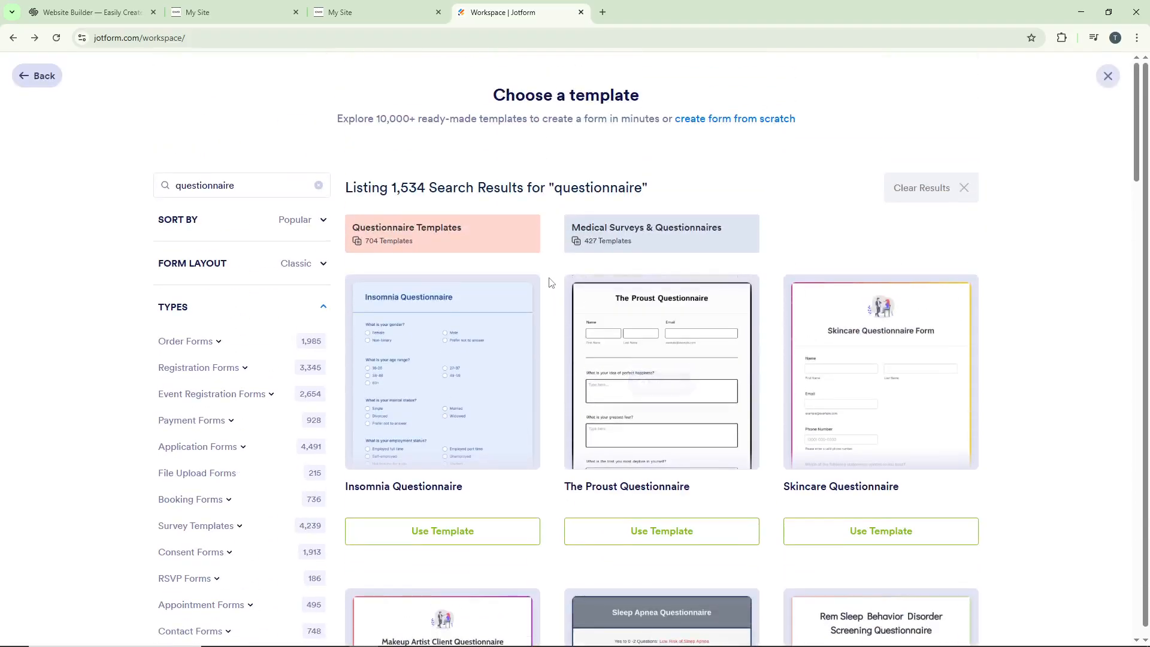
click(473, 242)
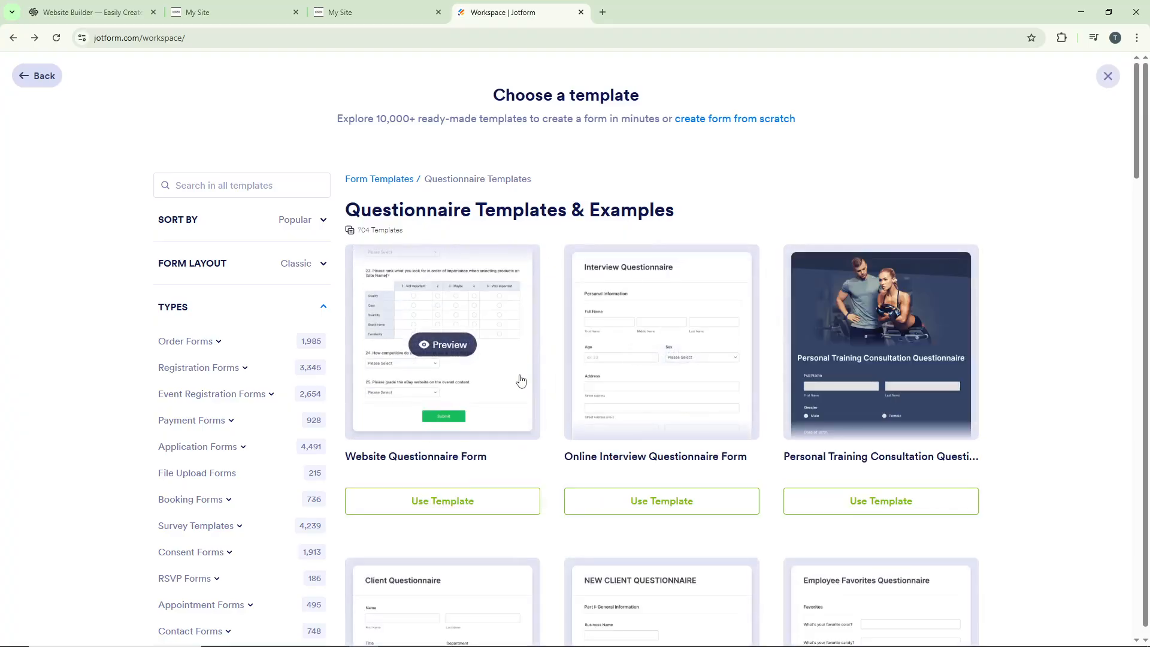
click(496, 513)
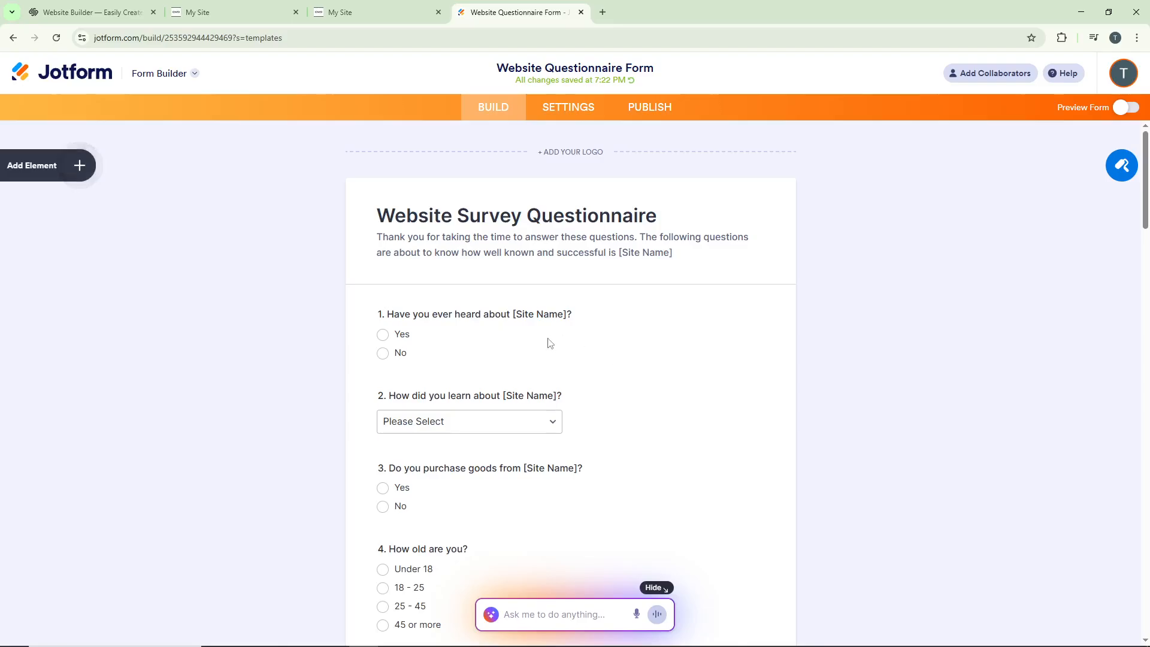
Examine the header and first questions of the Website Survey Questionnaire form.
click(646, 270)
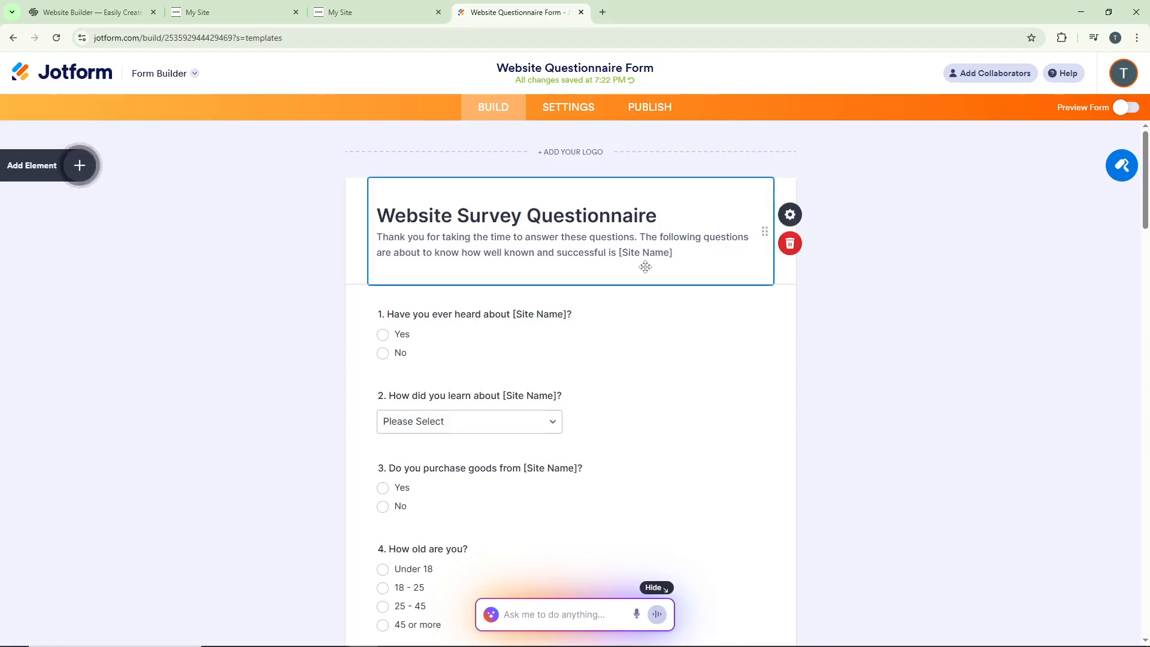
click(625, 325)
click(614, 413)
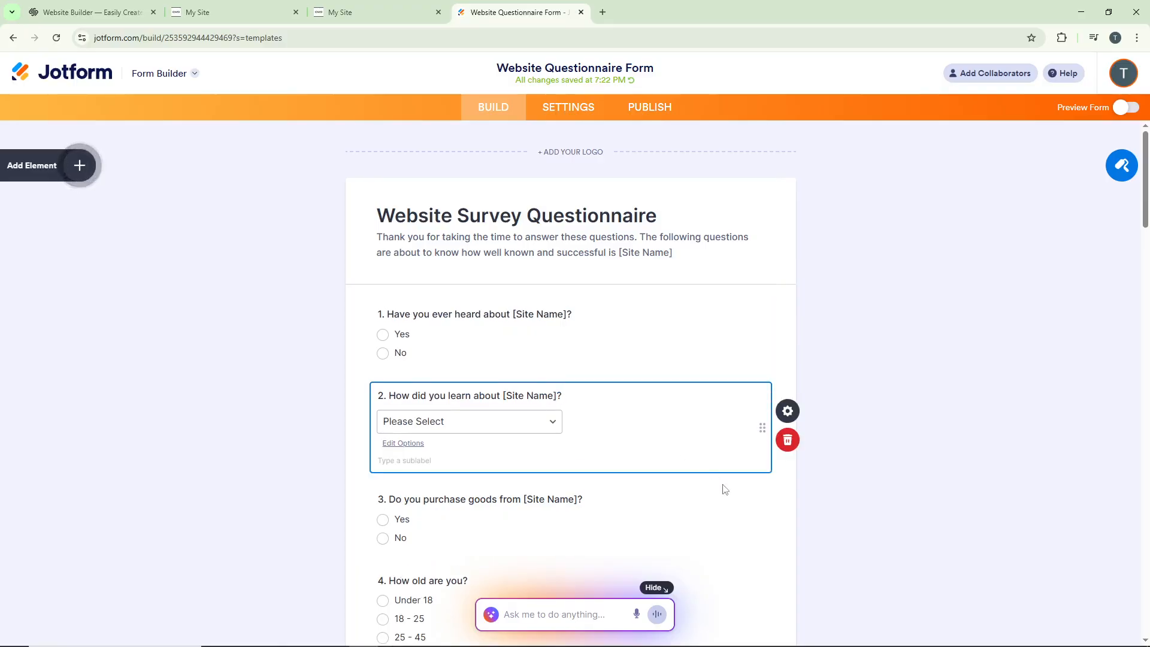
click(722, 508)
scroll(639, 382, down, 4)
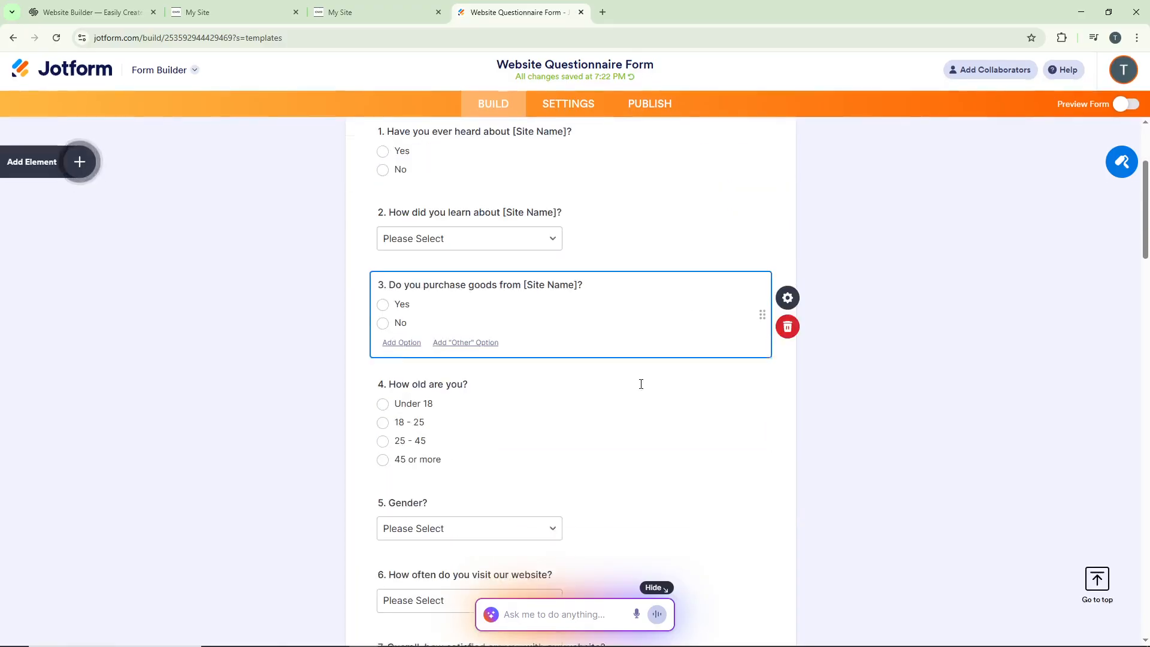
scroll(688, 353, up, 3)
scroll(717, 370, up, 1)
click(823, 324)
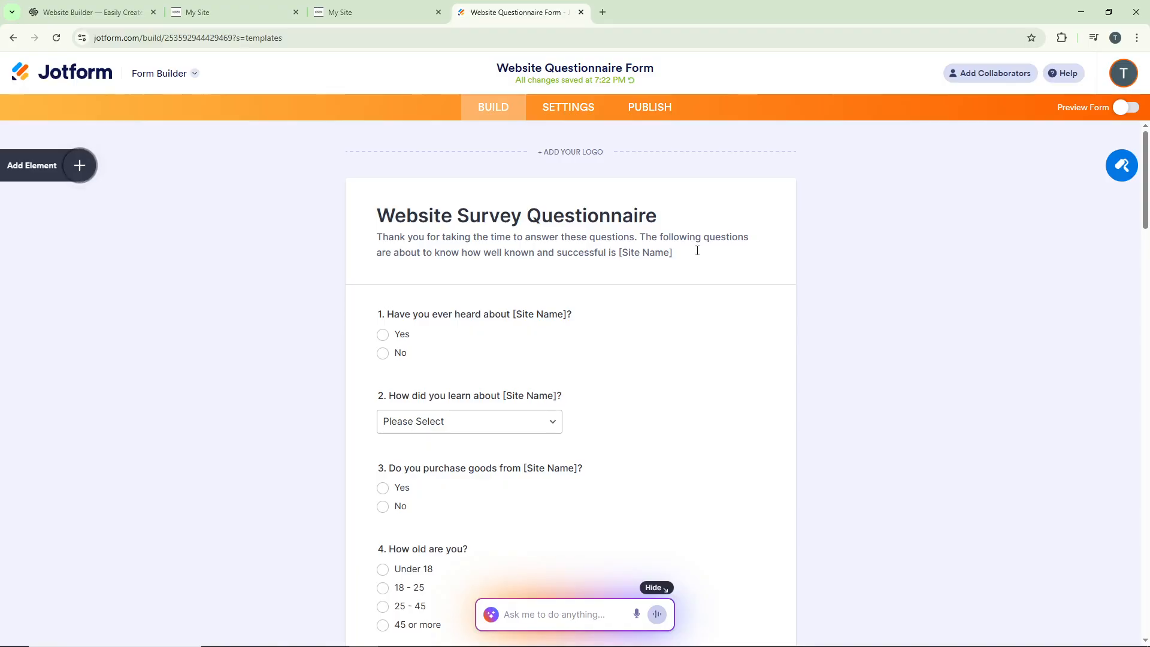
Copy the questionnaire's script embed code from the form's publishing options.
click(649, 109)
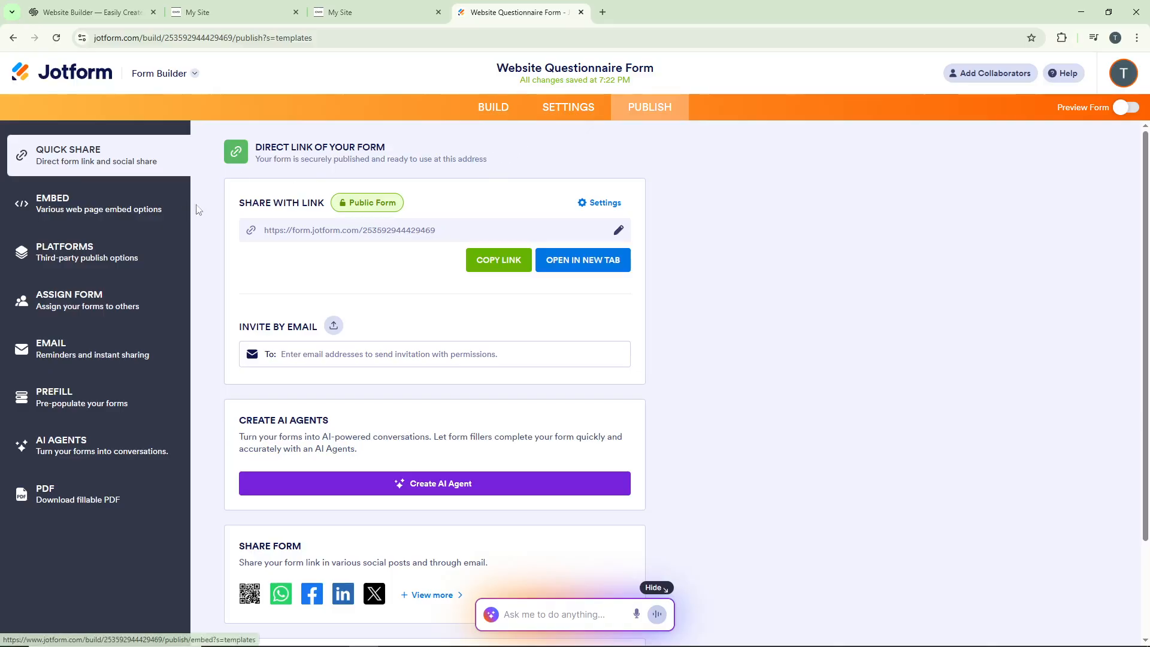
click(125, 207)
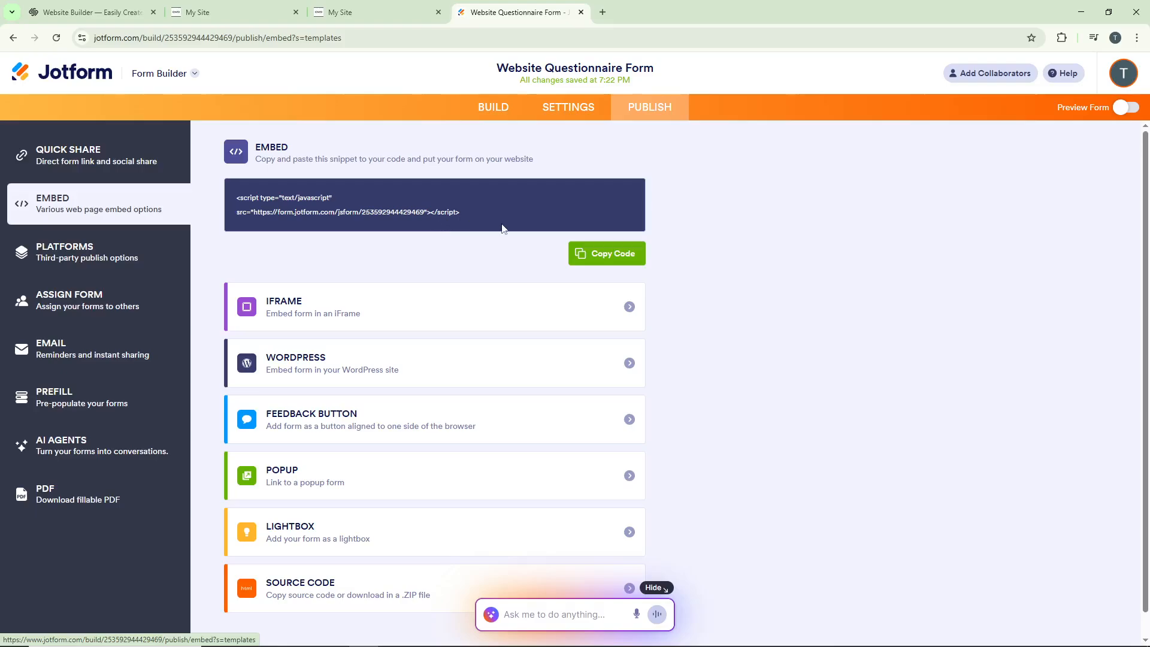
click(588, 256)
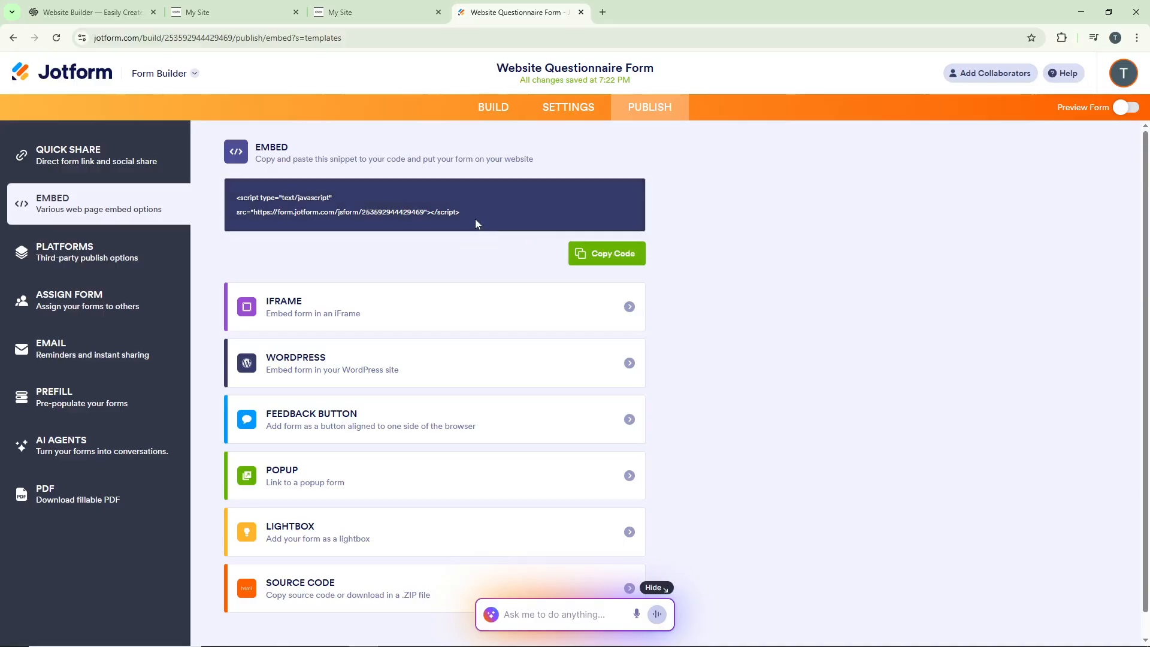
Switch to the Squarespace site and open its Sample page for editing.
click(390, 7)
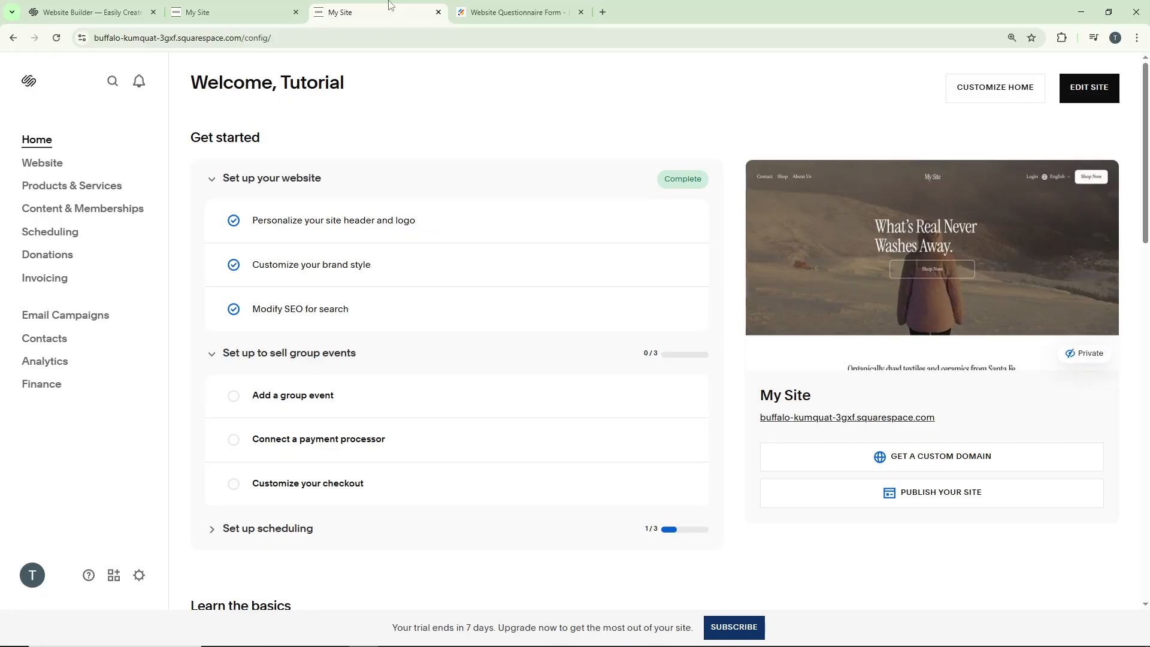
click(41, 167)
click(33, 190)
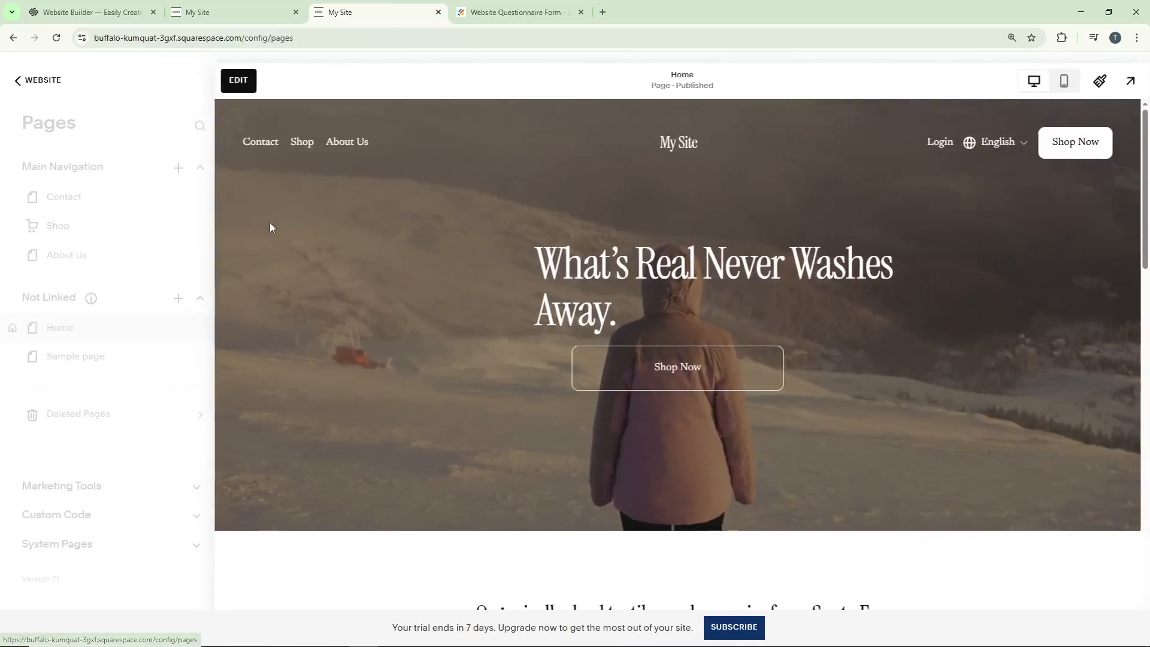
click(122, 361)
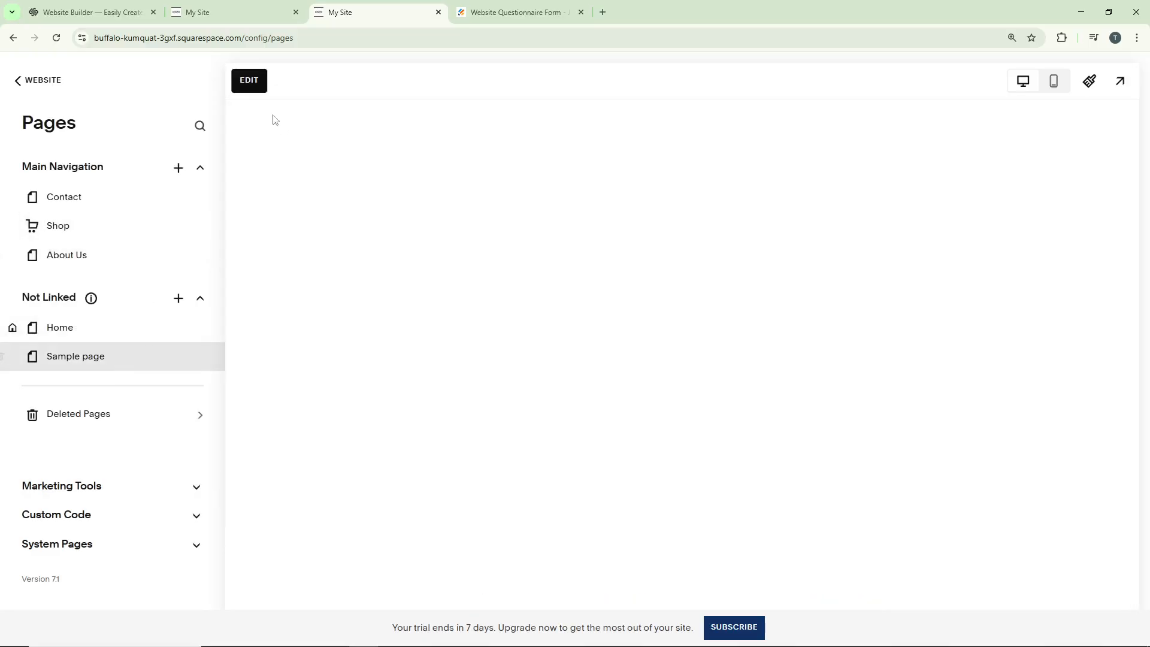
click(249, 80)
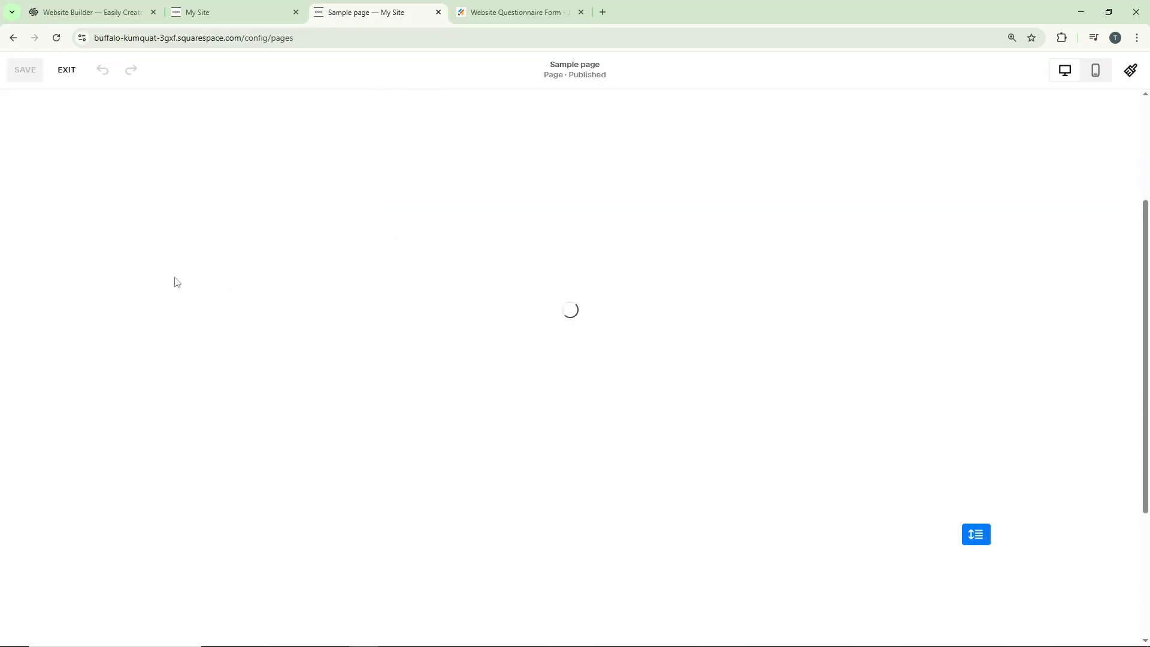
Add an Embed block to the Sample page and place it below the contact form's Submit button.
click(111, 212)
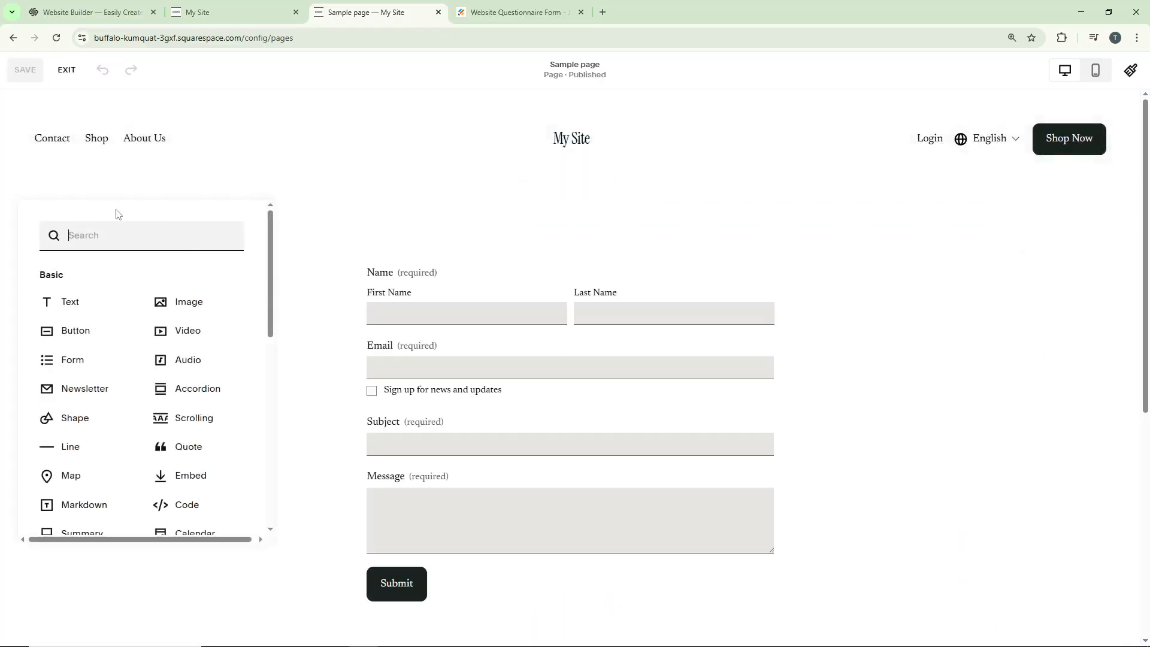
scroll(216, 378, down, 2)
click(213, 362)
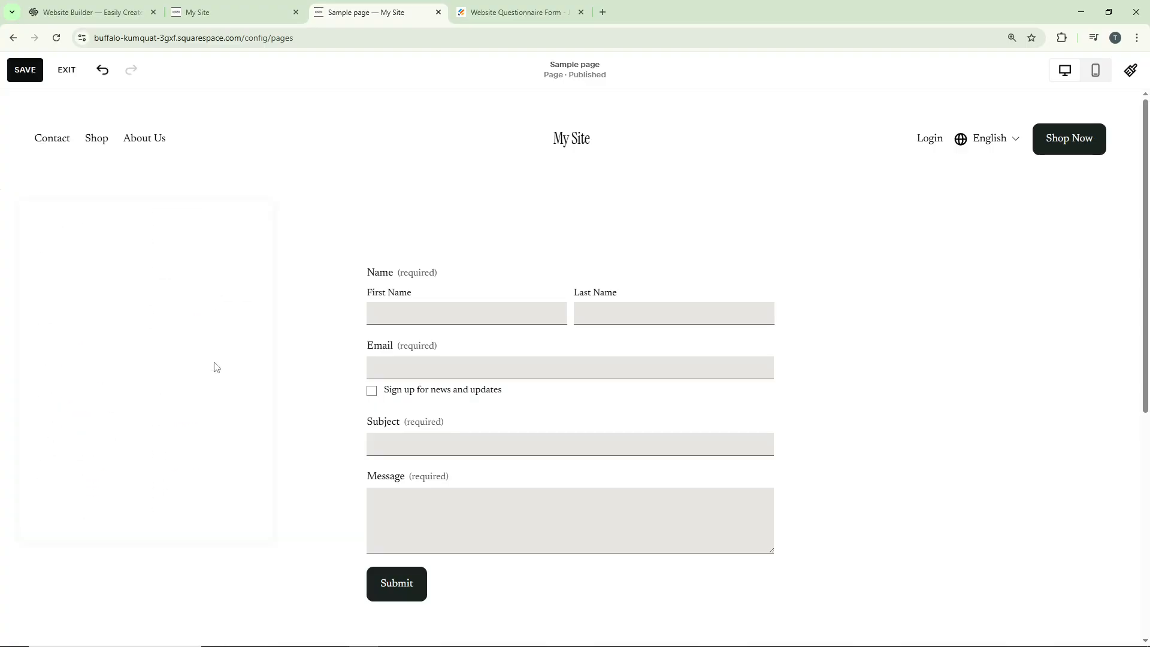
drag(272, 223, 601, 546)
scroll(587, 419, down, 5)
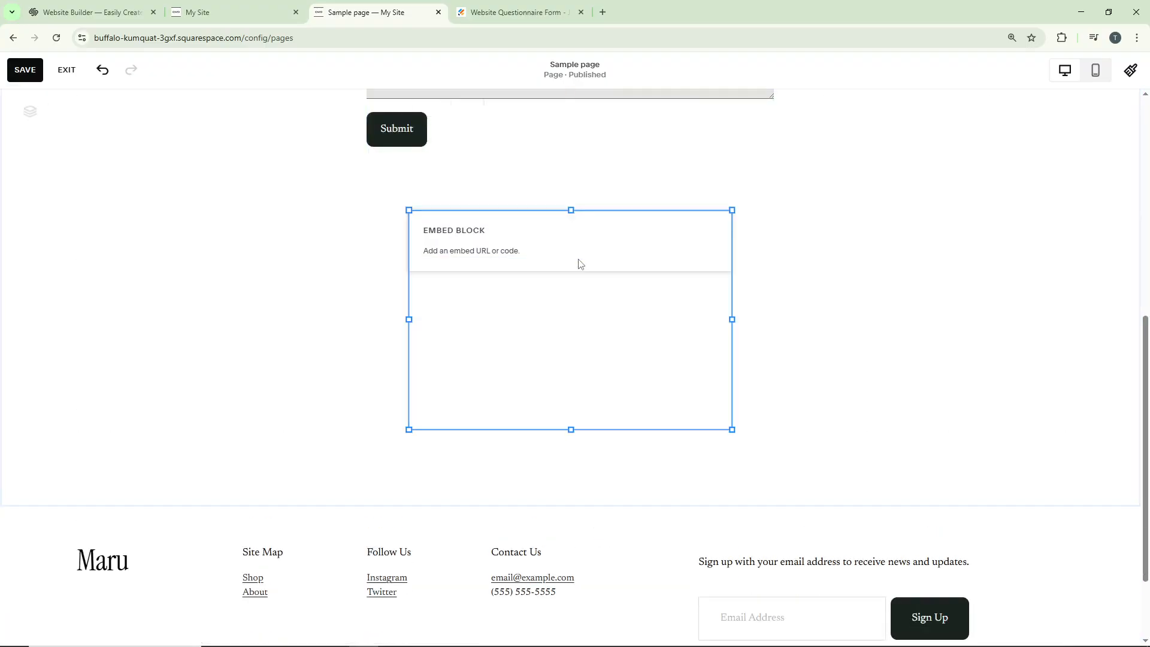
drag(578, 265, 571, 364)
scroll(574, 364, down, 1)
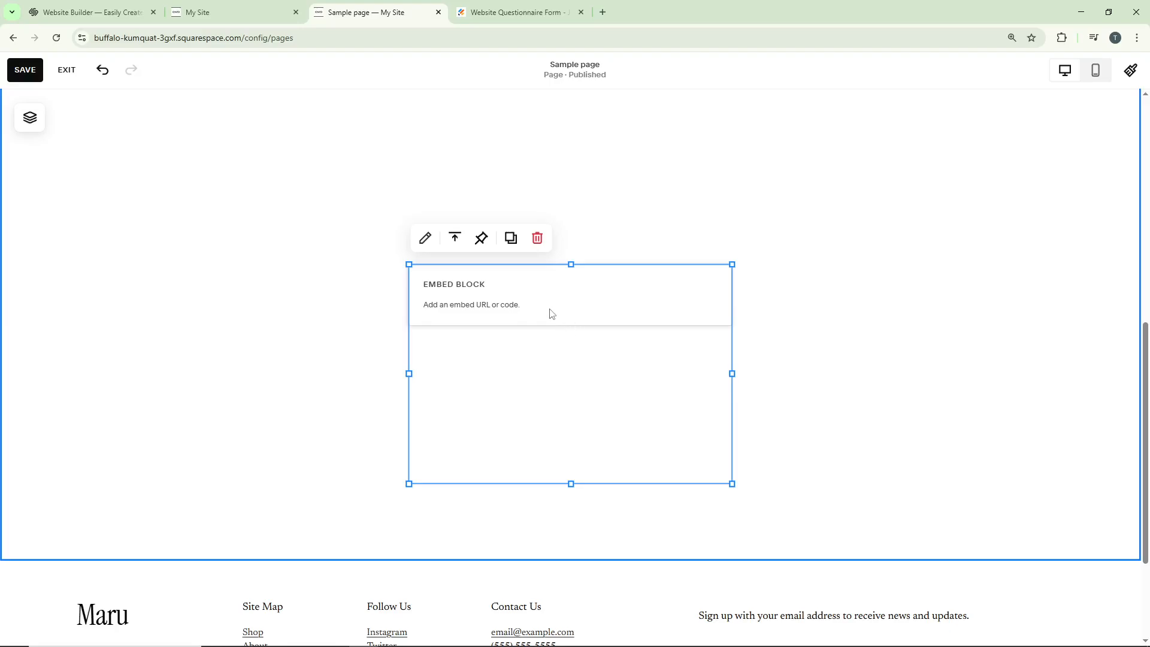
Set the block to embed a code snippet, paste the Jotform script as its embed data, and preview it in safe mode.
click(425, 238)
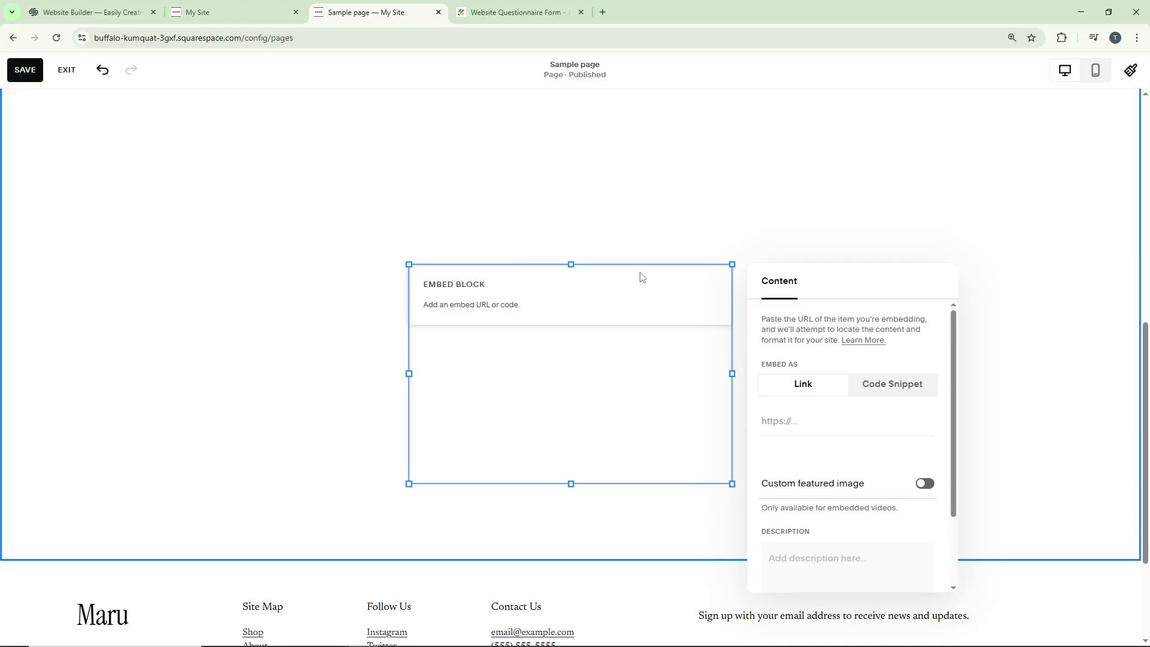
click(902, 384)
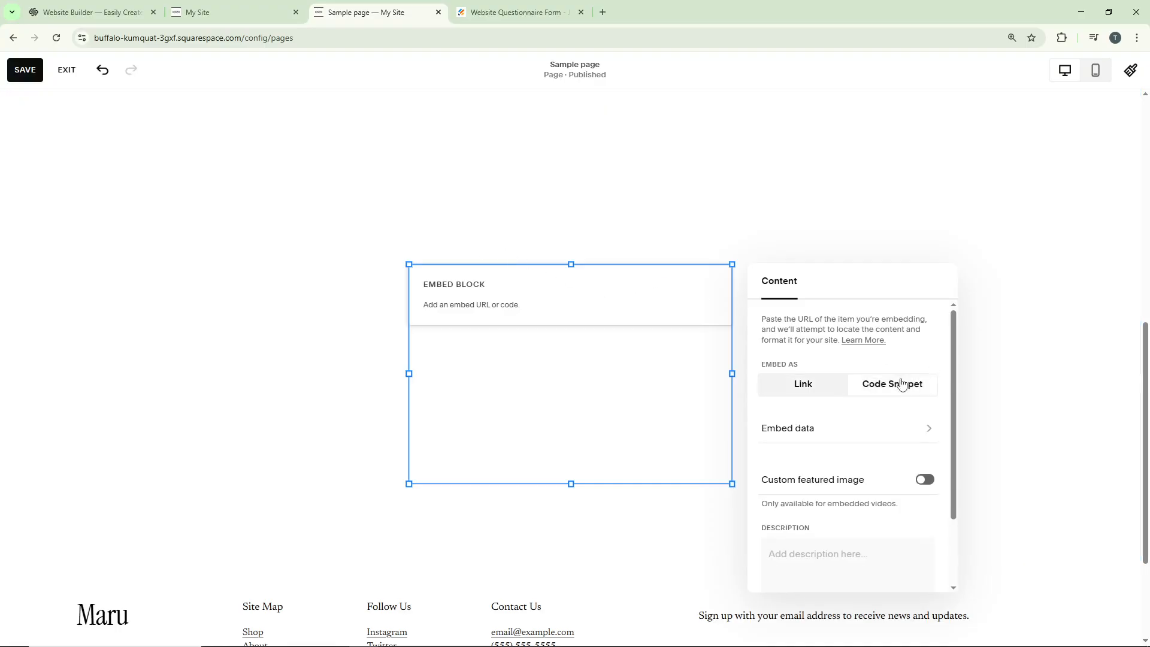
click(792, 436)
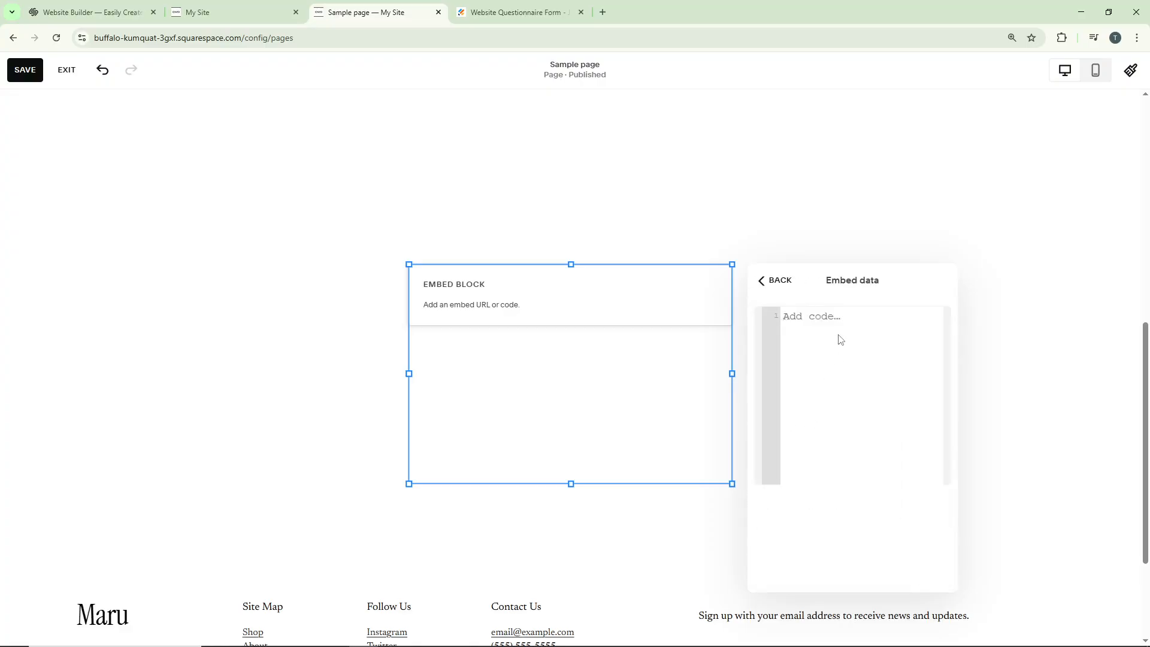
key(ctrl+v)
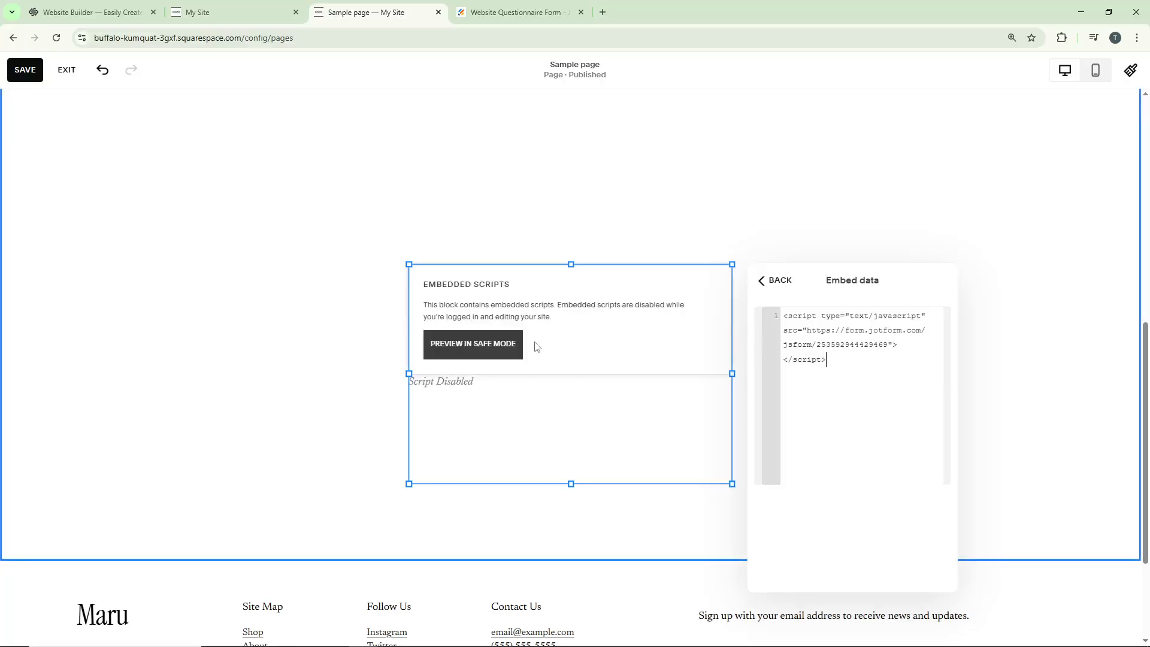
click(505, 348)
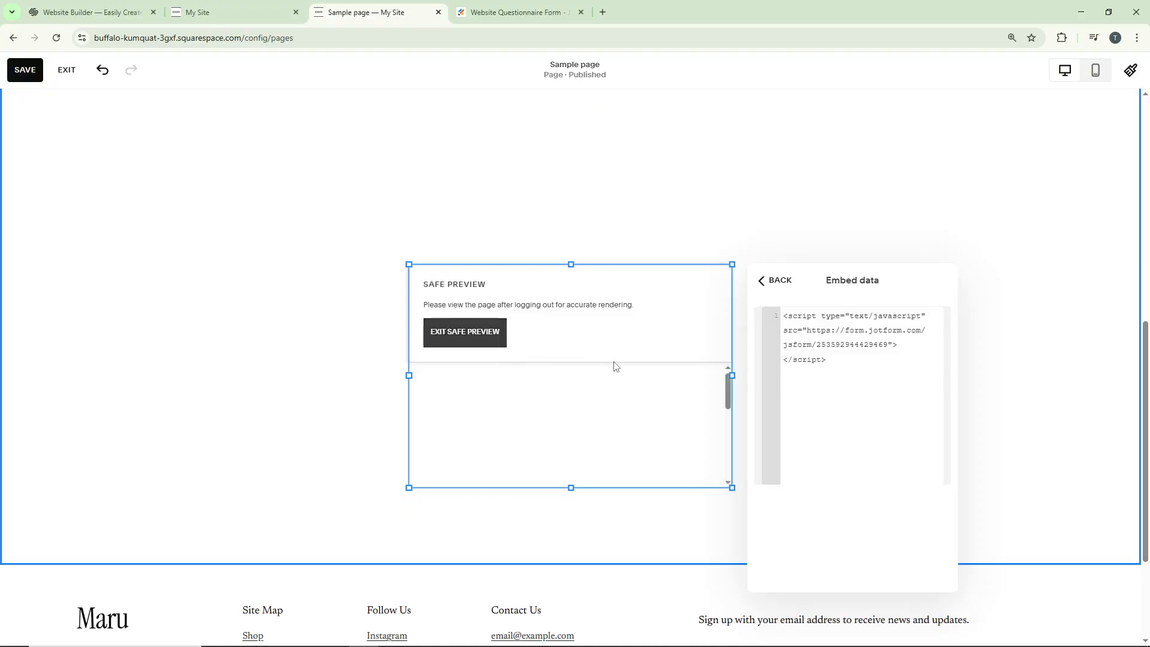
scroll(616, 365, down, 2)
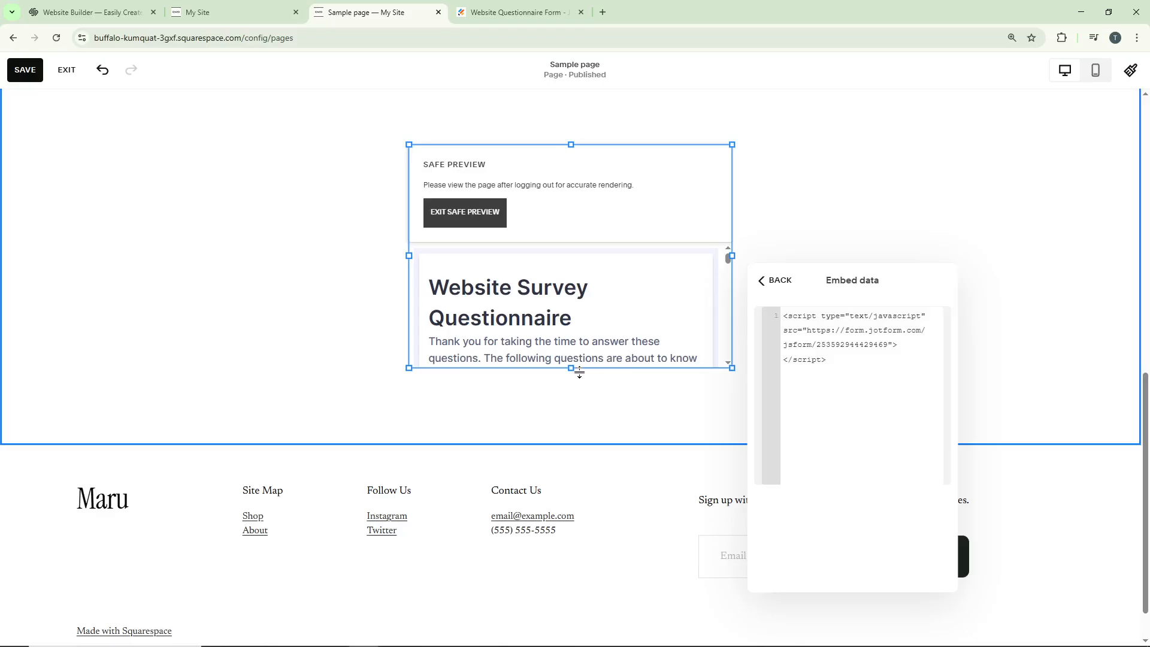
Make the embed block slightly taller, then save the page and exit editing.
drag(570, 369, 571, 392)
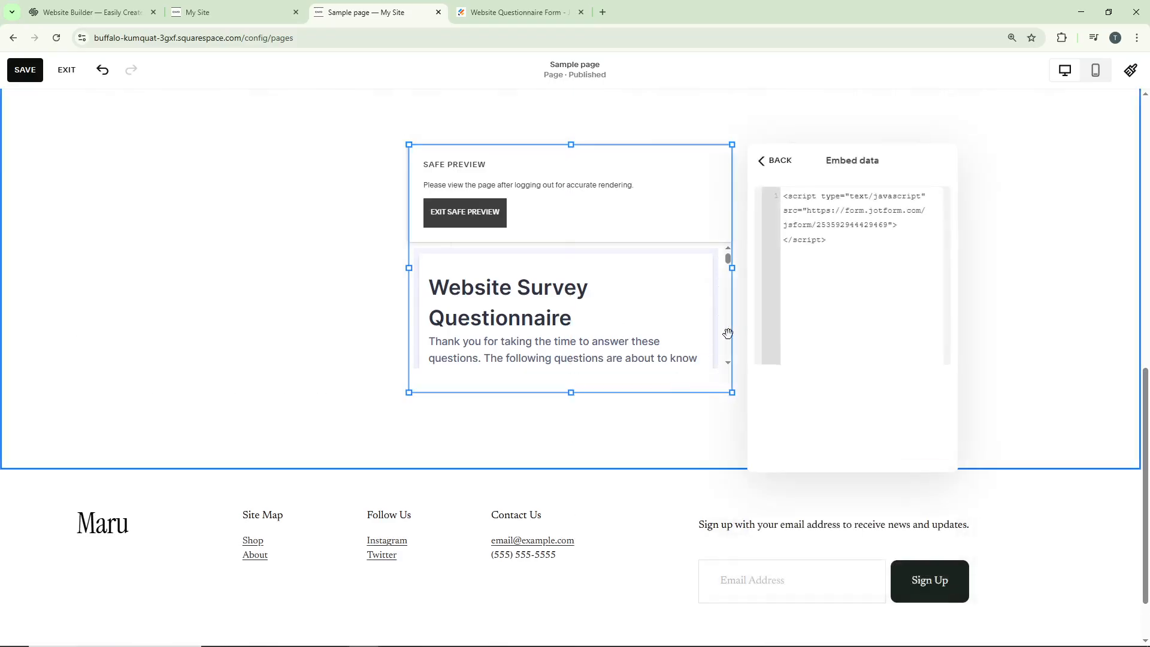
mouse_move(731, 391)
mouse_down()
mouse_move(746, 408)
mouse_move(740, 387)
mouse_up()
click(27, 68)
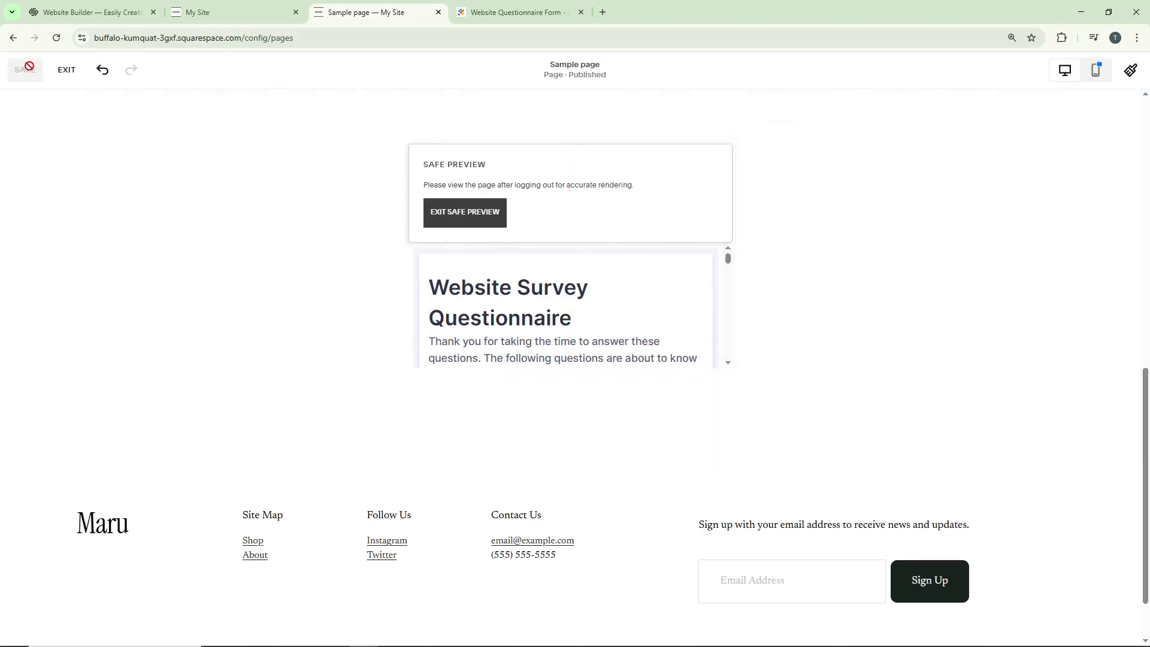
click(66, 70)
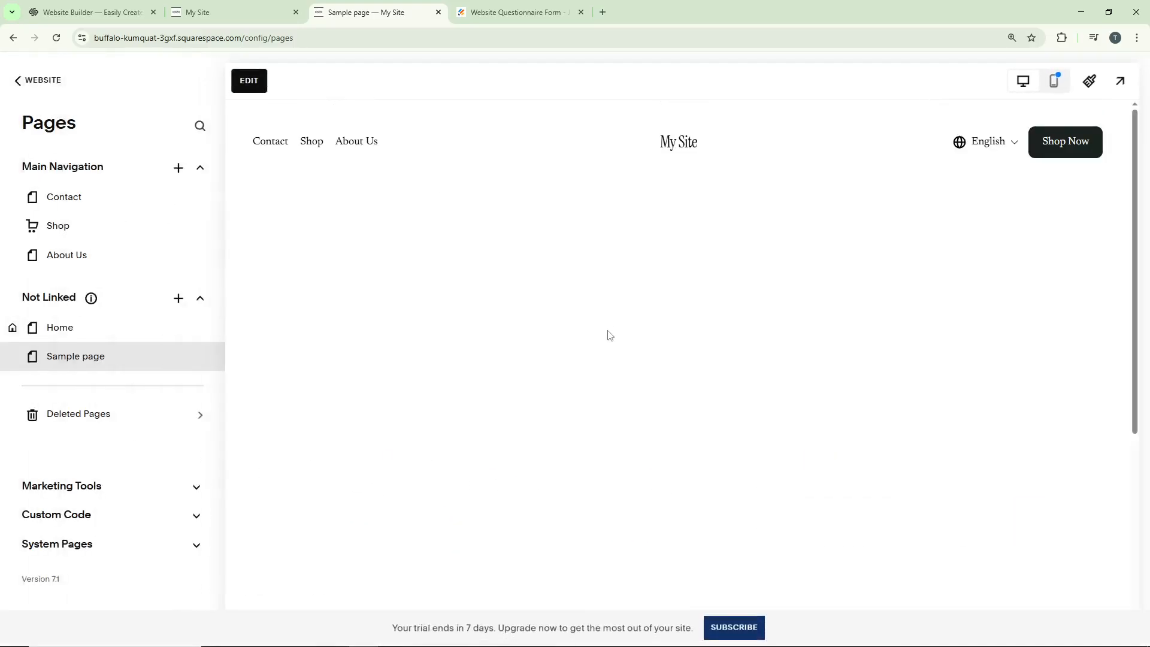
Review the embedded questionnaire on the saved Sample page, from its heading through the product ranking question.
scroll(608, 334, down, 10)
scroll(636, 340, down, 4)
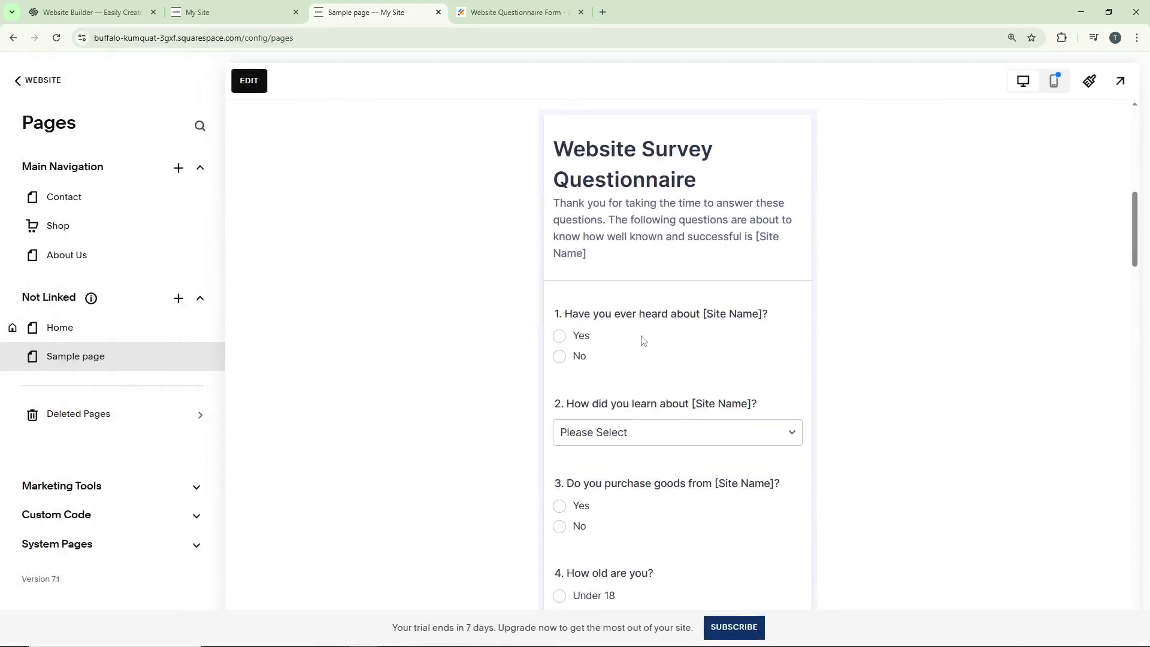
scroll(669, 222, down, 5)
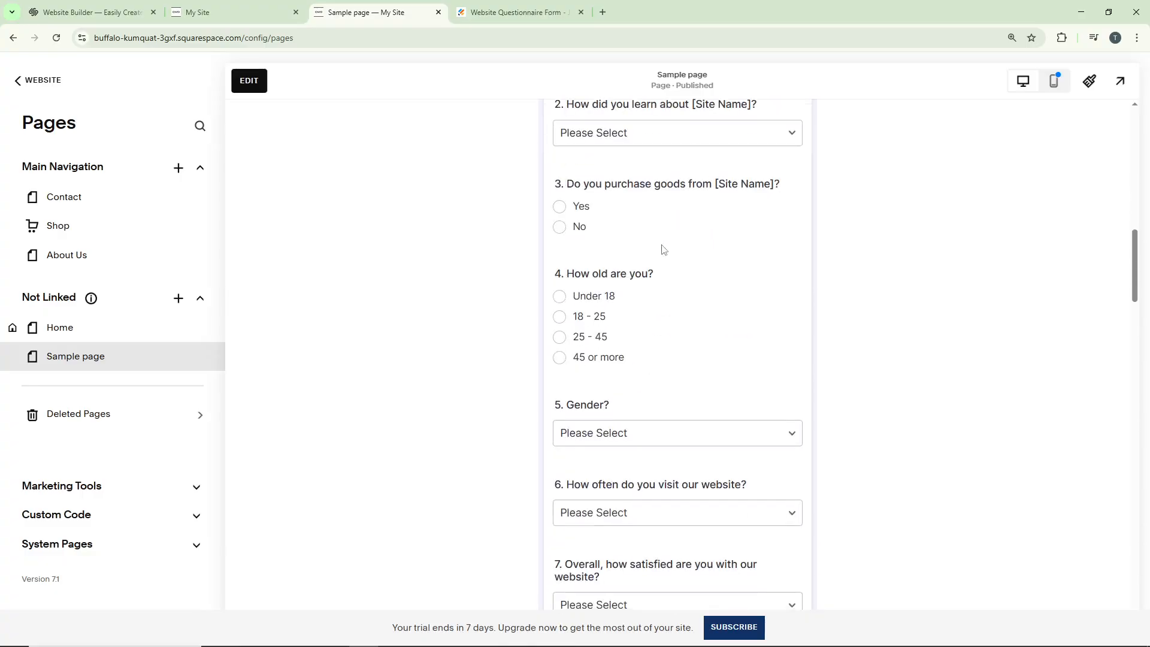
click(585, 214)
scroll(659, 239, down, 9)
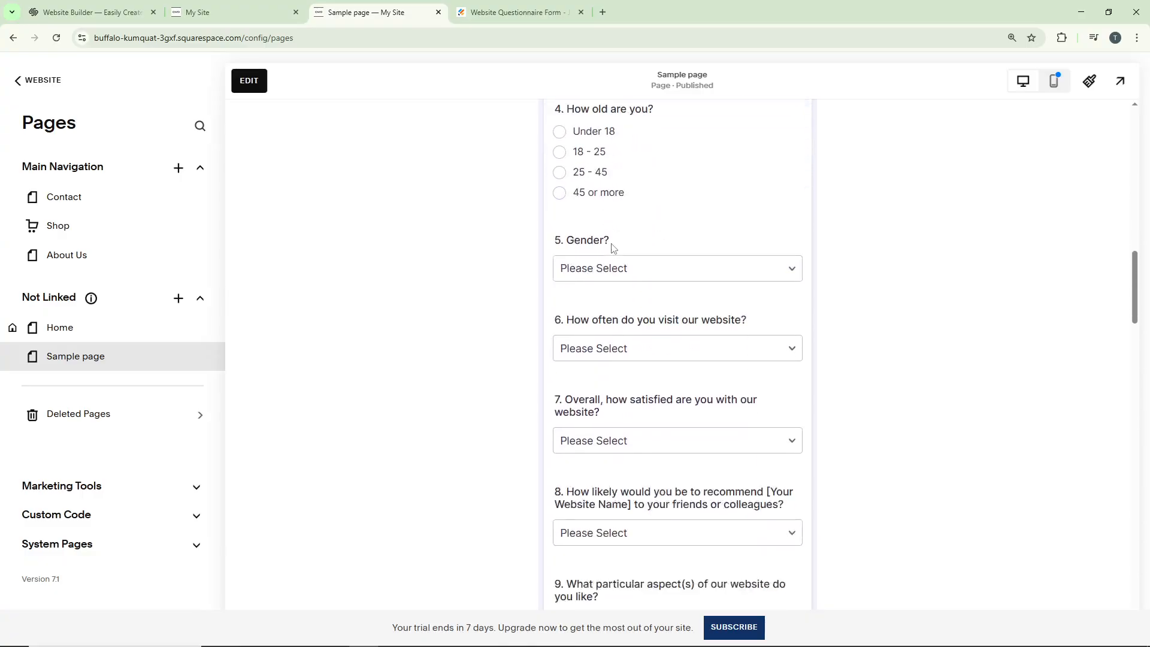
scroll(628, 247, down, 18)
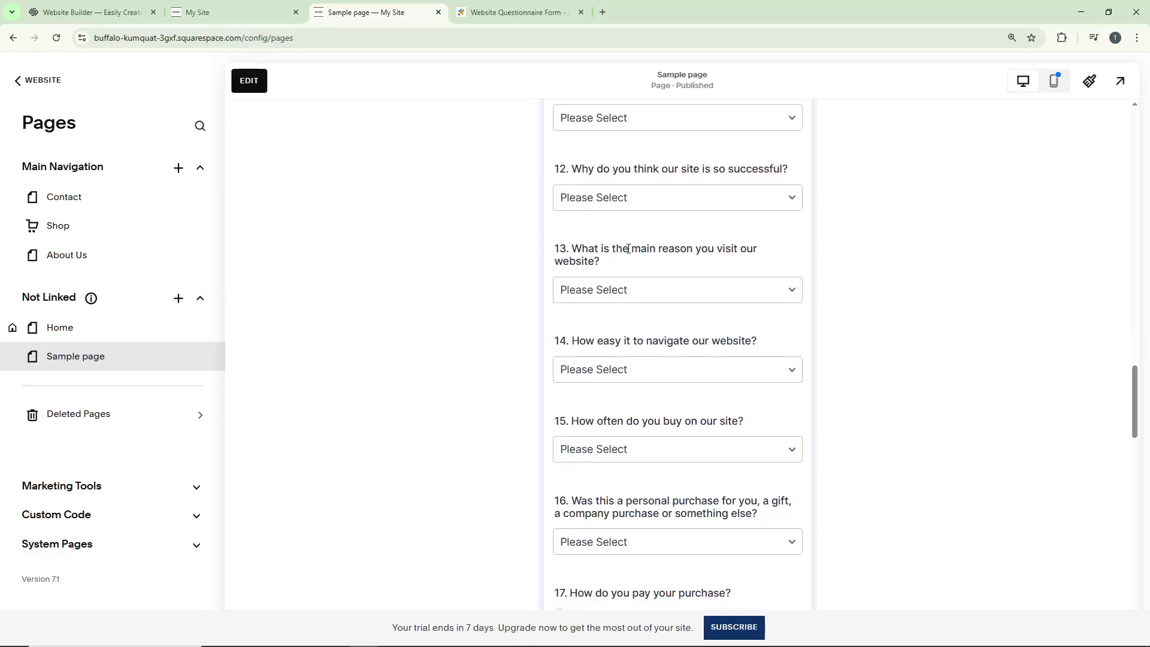
scroll(629, 252, down, 12)
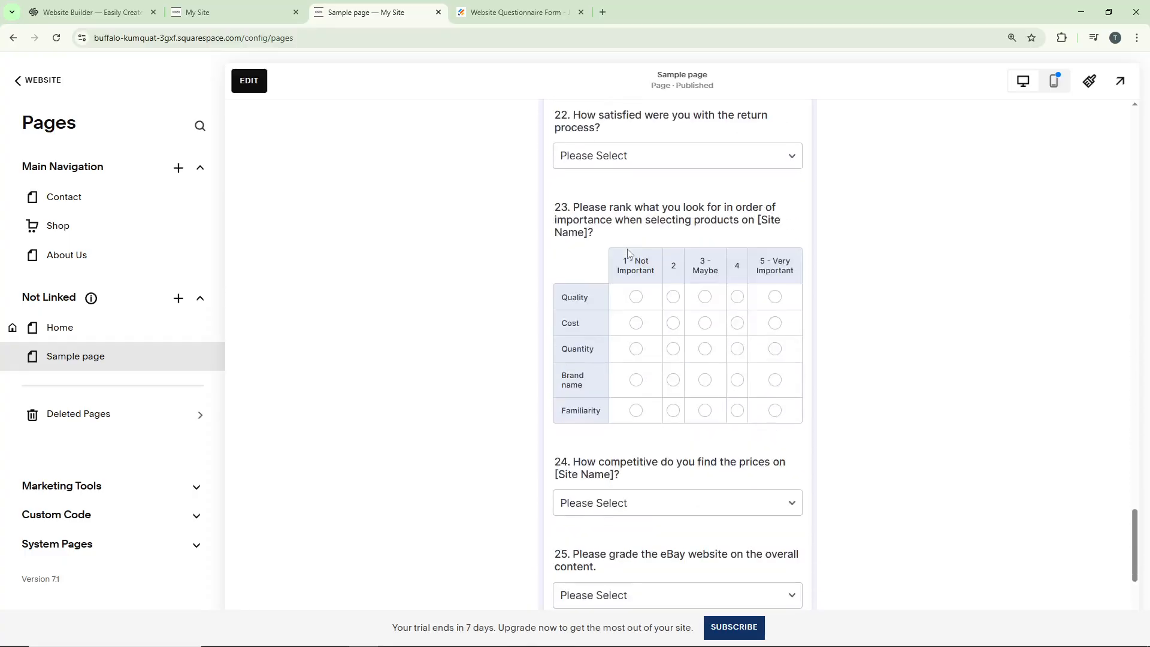
scroll(629, 252, up, 6)
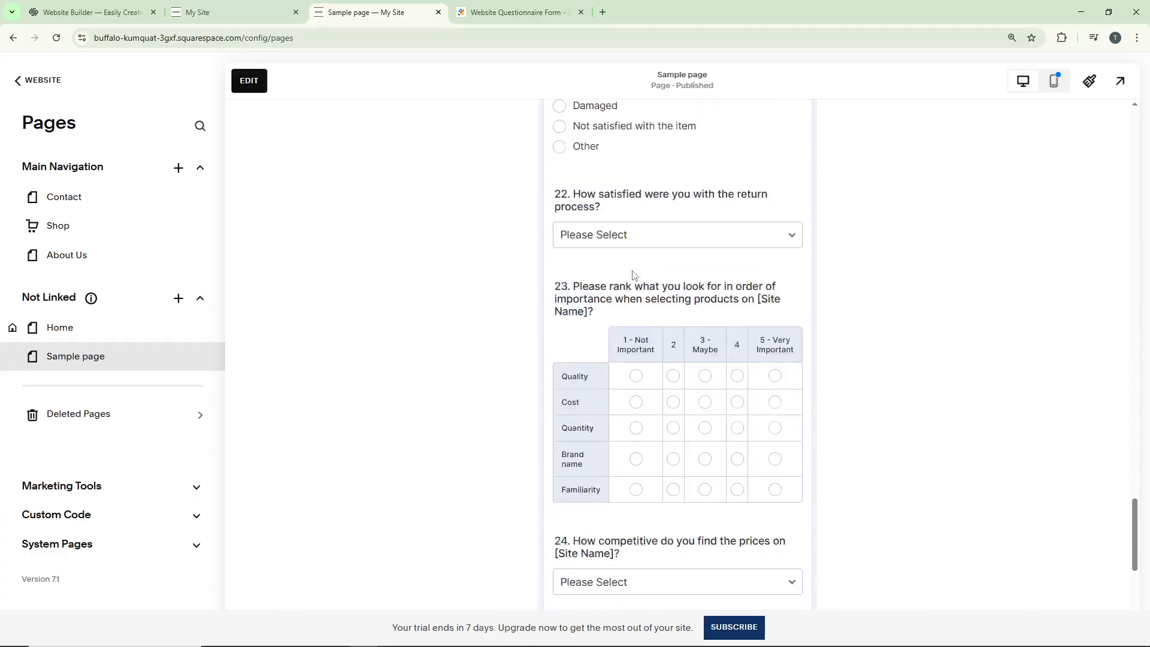